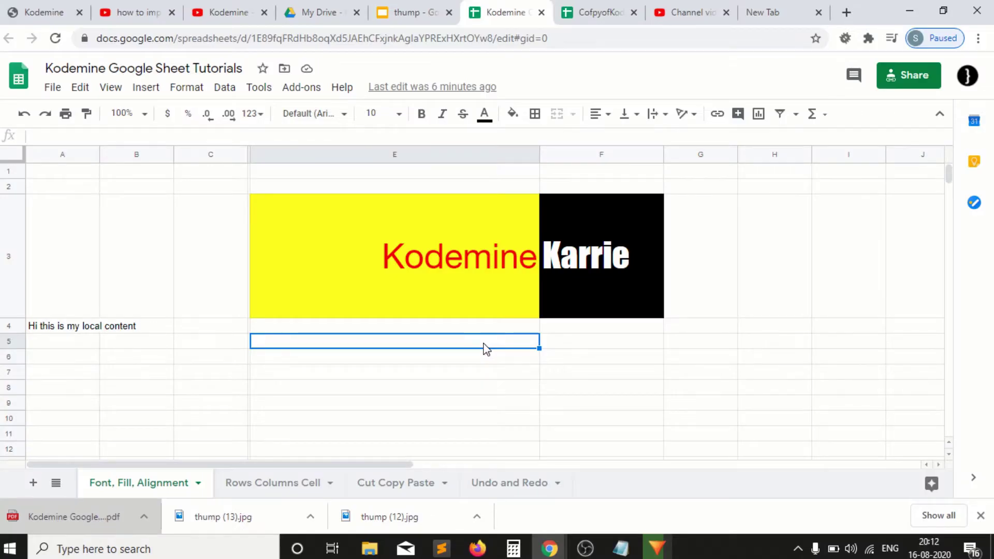
Open the File menu to reach the Download format list.
click(61, 95)
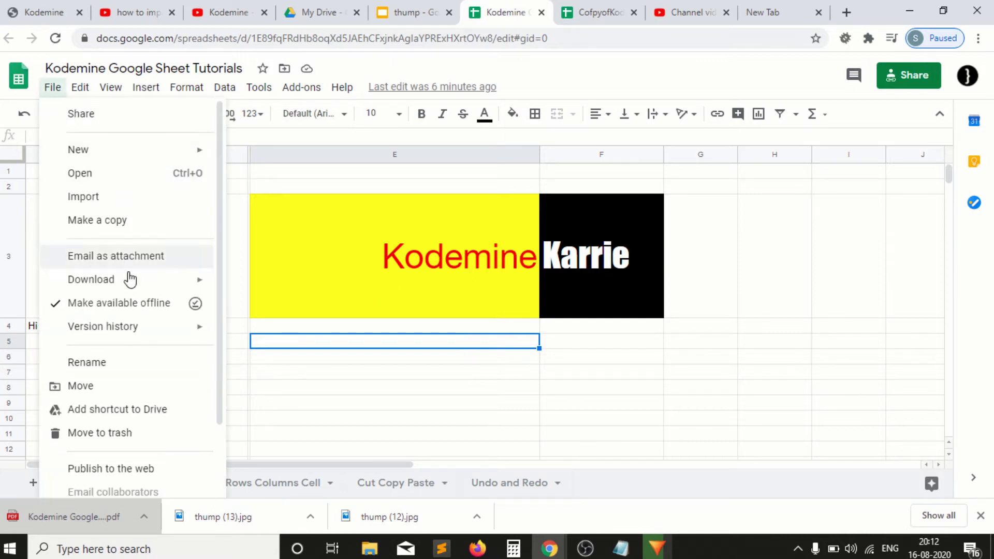
mouse_move(91, 280)
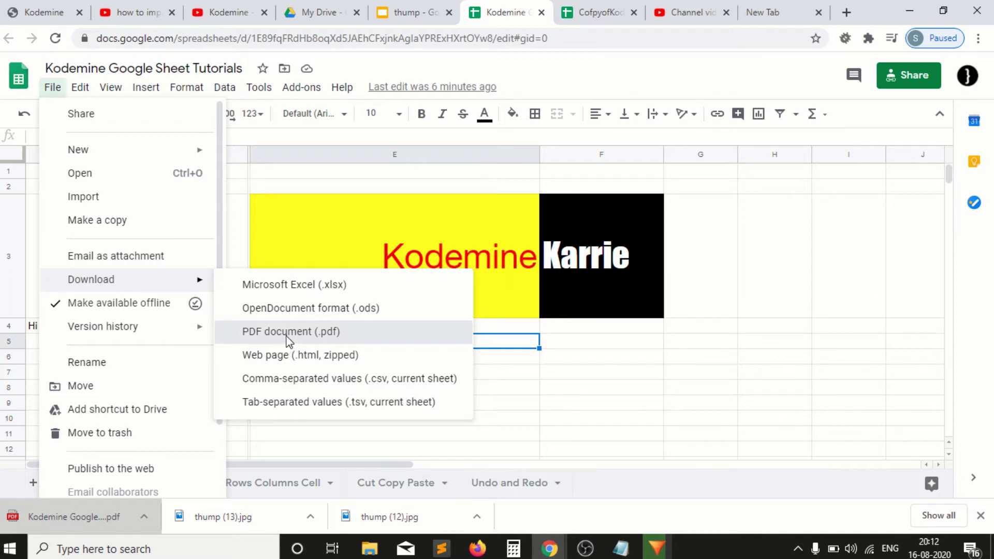
Choose PDF document (.pdf) and set the page orientation to portrait.
click(287, 341)
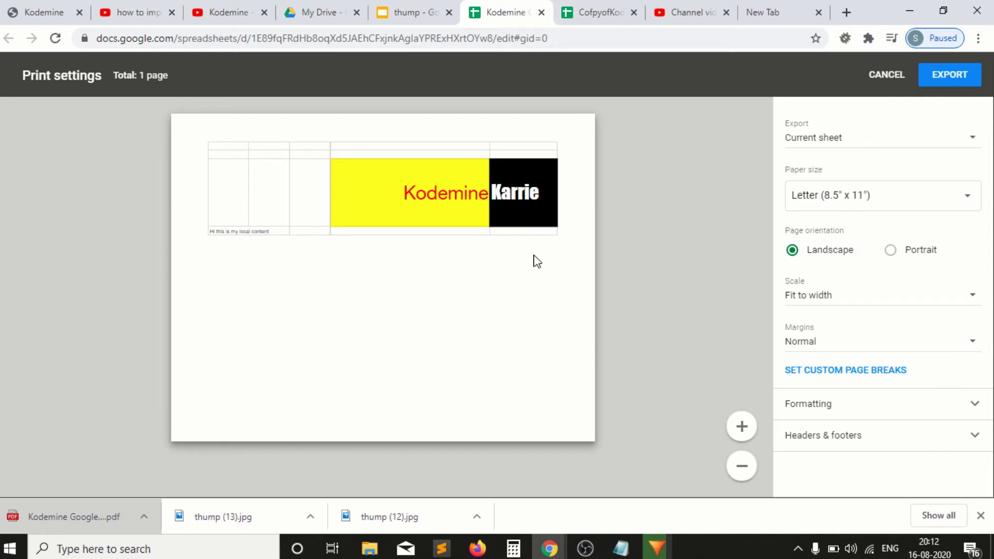
click(890, 250)
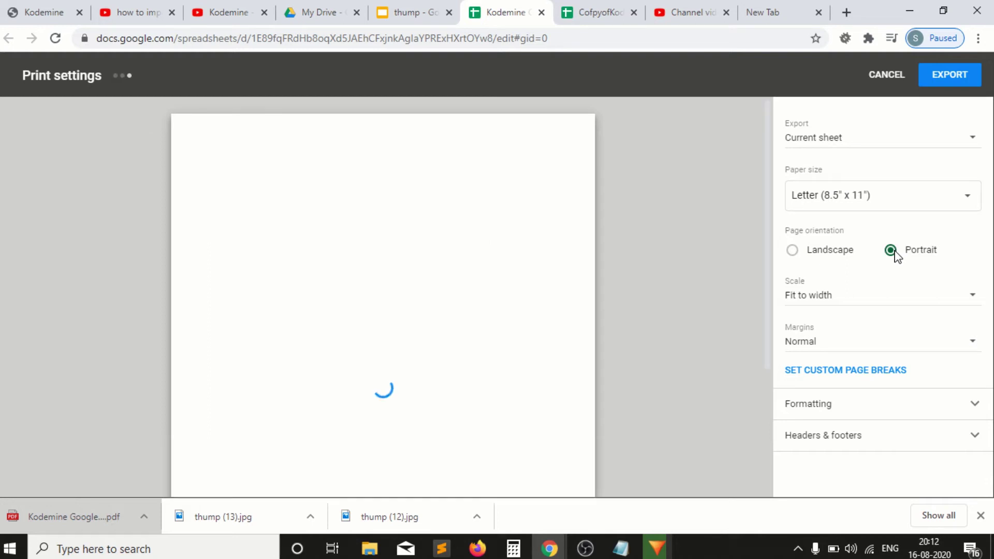
click(792, 250)
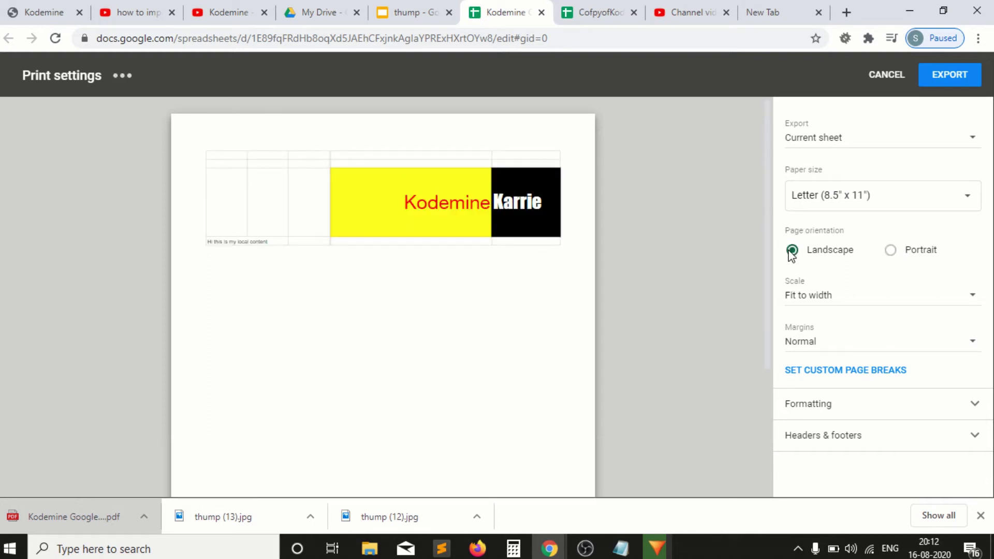
click(891, 250)
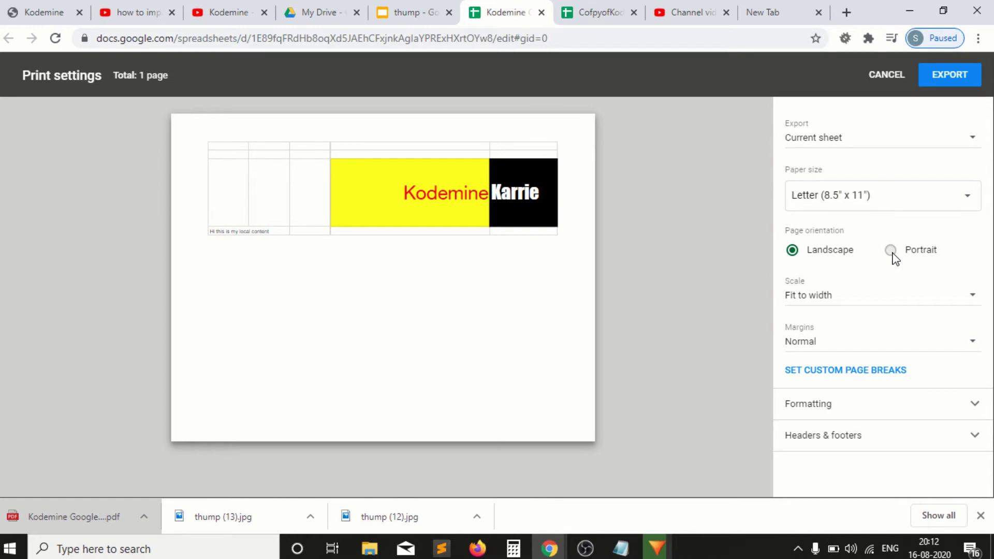
Export the portrait, letter-size sheet with the Kodemine Karrie banner to PDF.
click(948, 81)
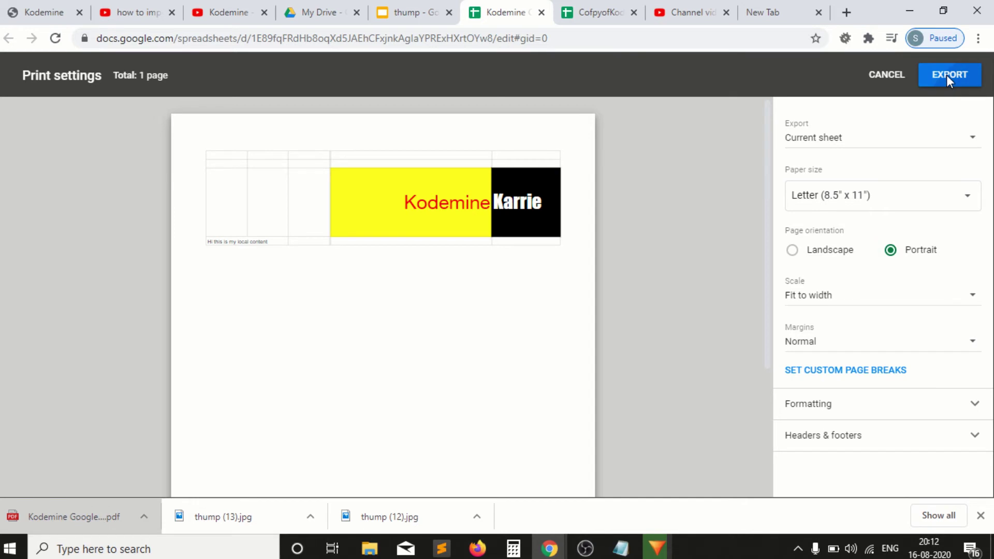